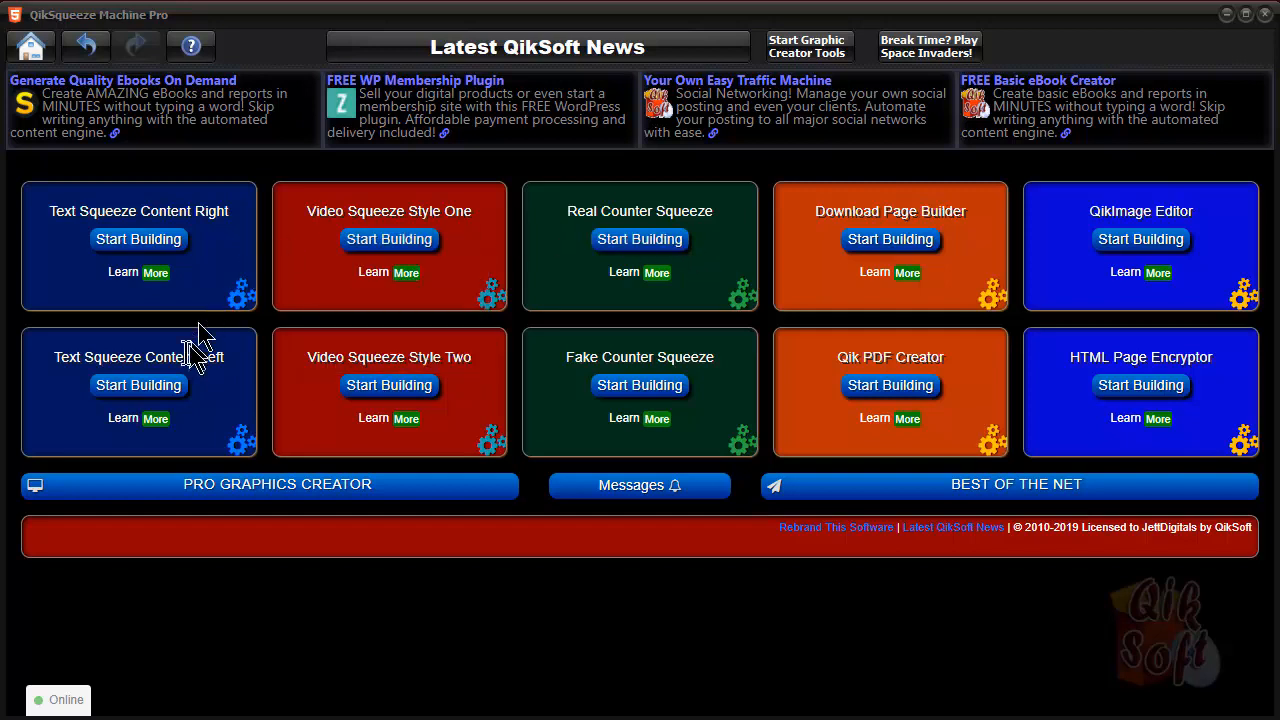
# Step: Start building a page with the Text Squeeze Content Left template and download its setup files
pyautogui.click(158, 395)
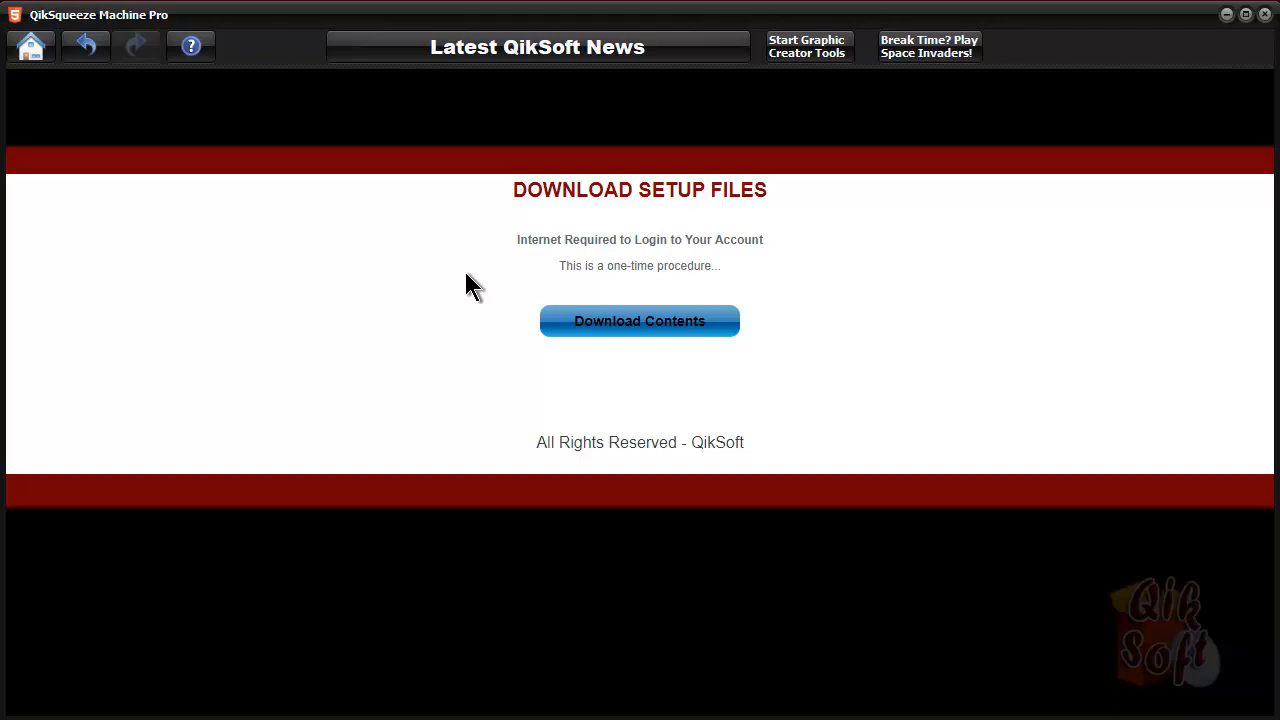
pyautogui.click(630, 331)
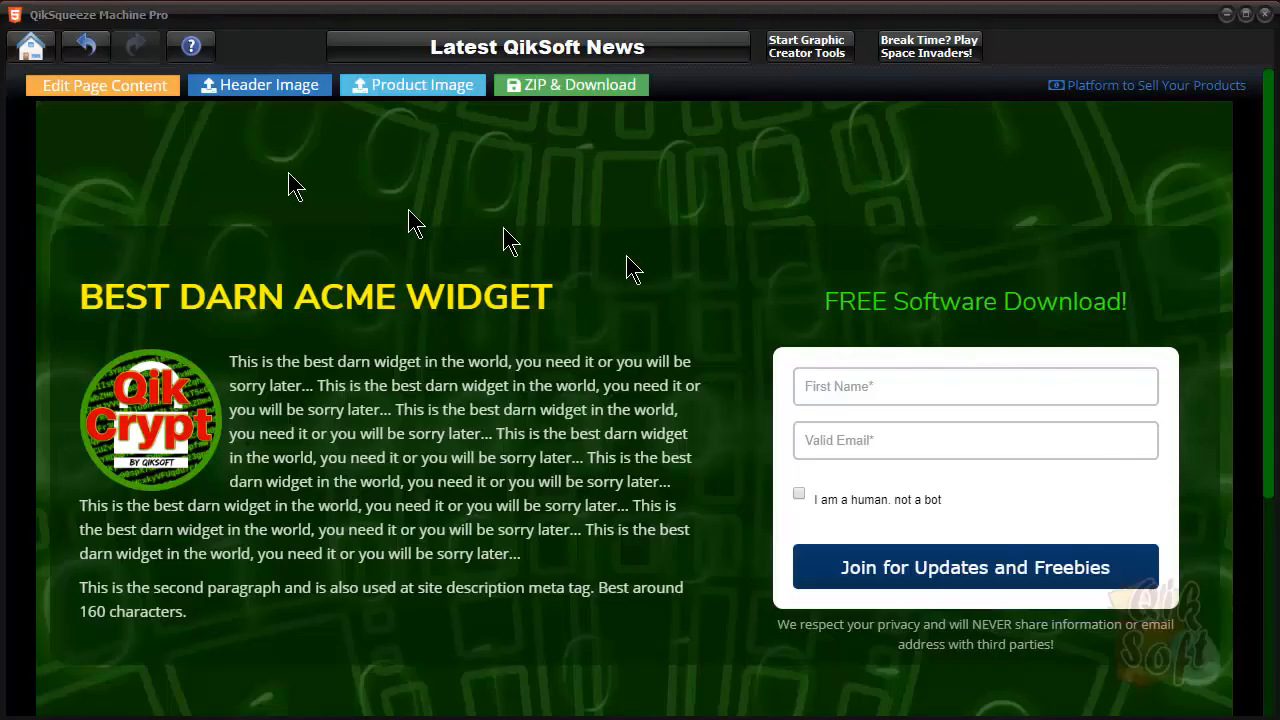
# Step: In the page color settings, set the header image overlay to rgba(17,74,0,0.79) and the content background to rgba(0,38,0,0.7)
pyautogui.click(110, 86)
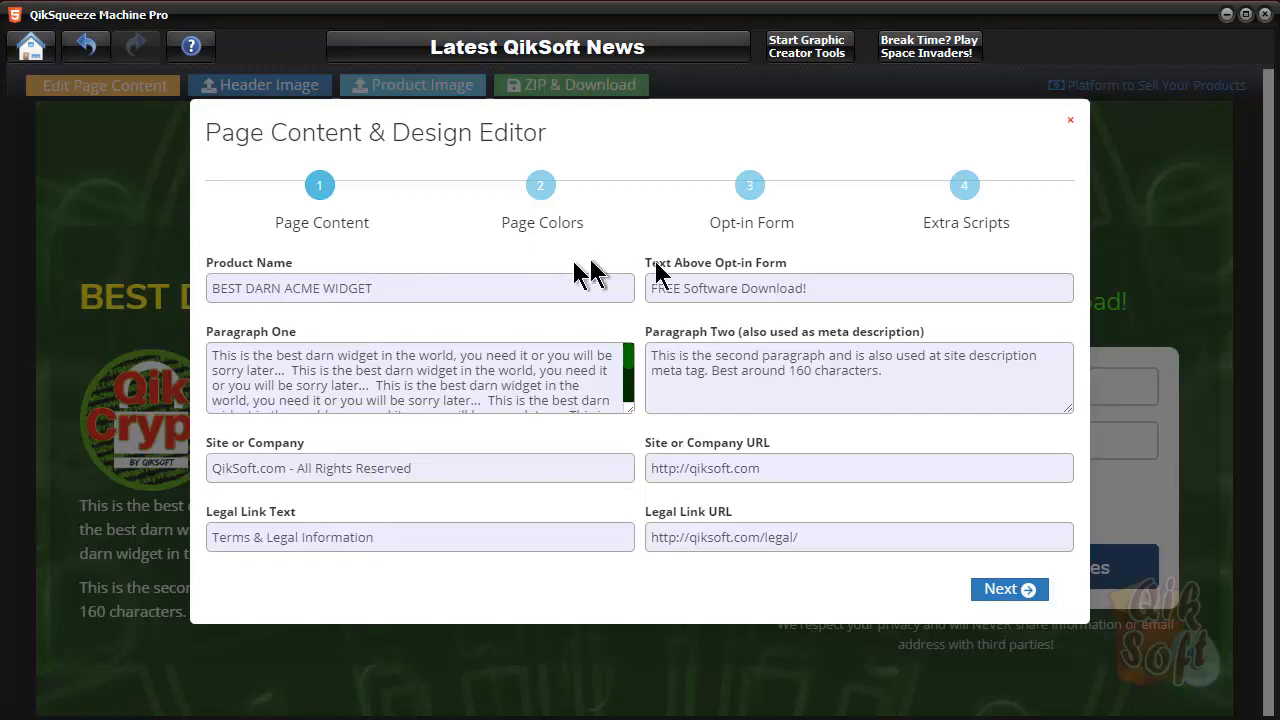
pyautogui.click(1024, 591)
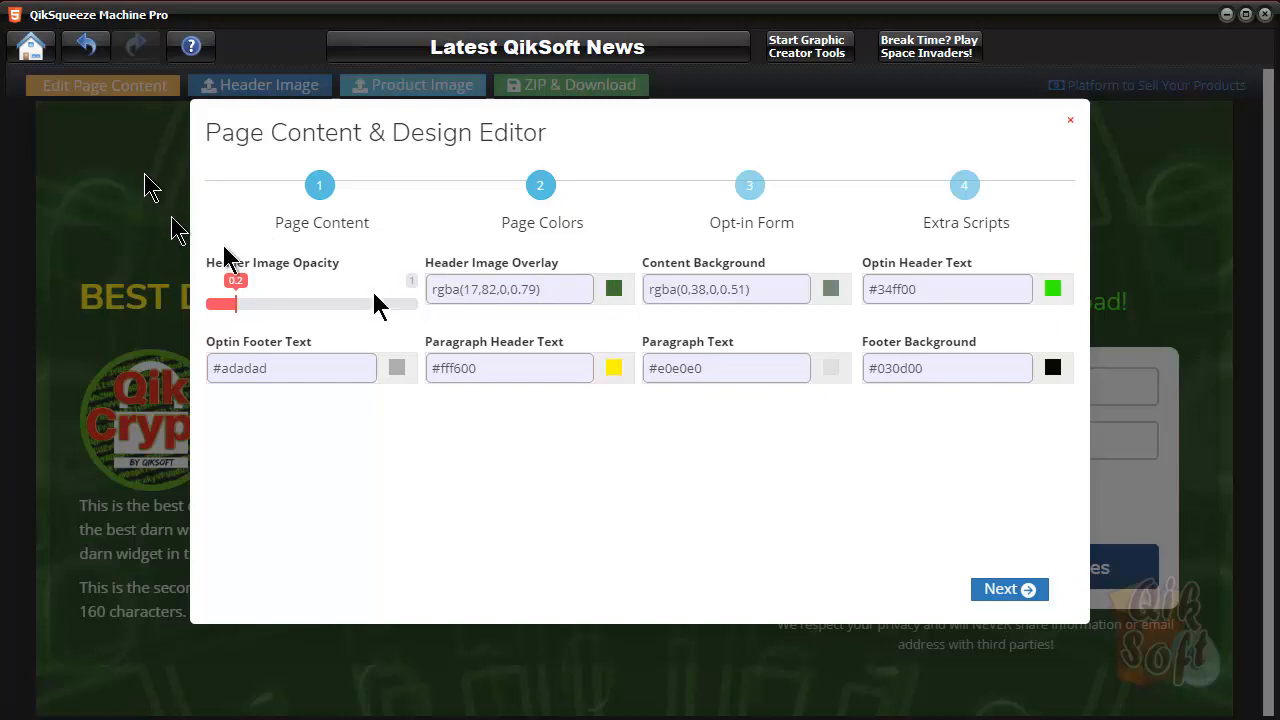
pyautogui.click(614, 289)
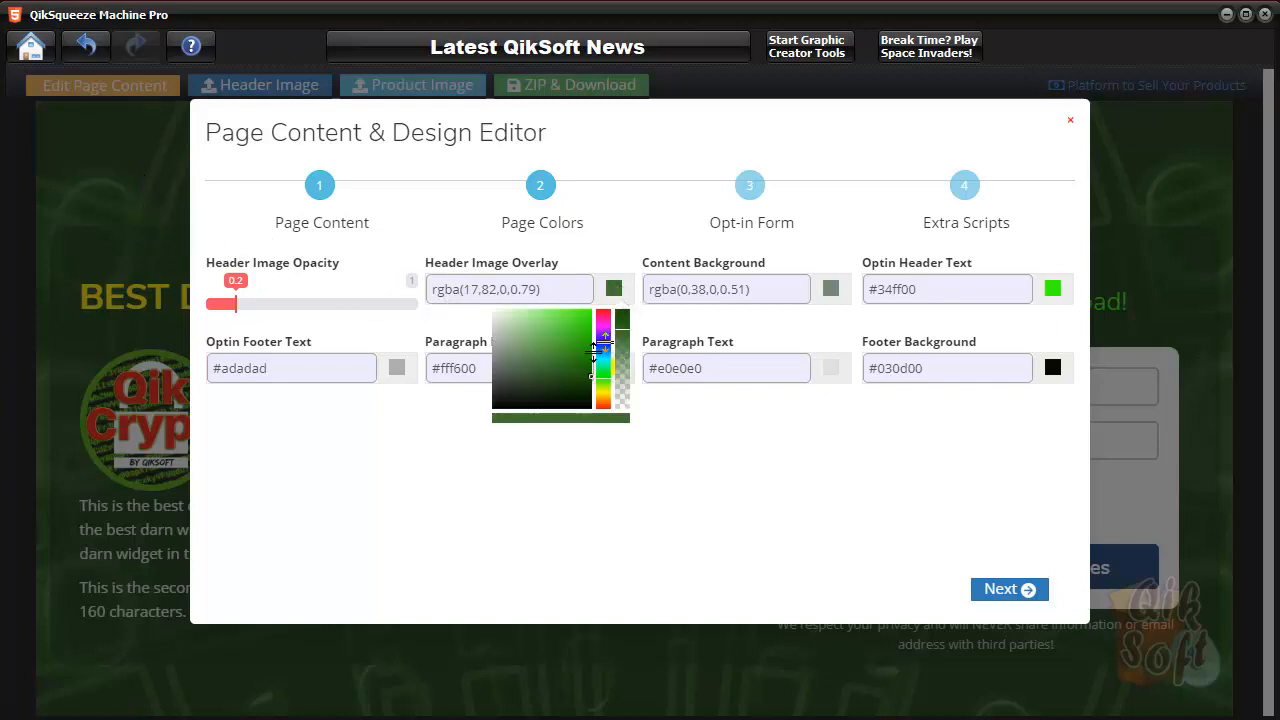
pyautogui.moveTo(590, 381); pyautogui.dragTo(598, 381)
pyautogui.click(699, 418)
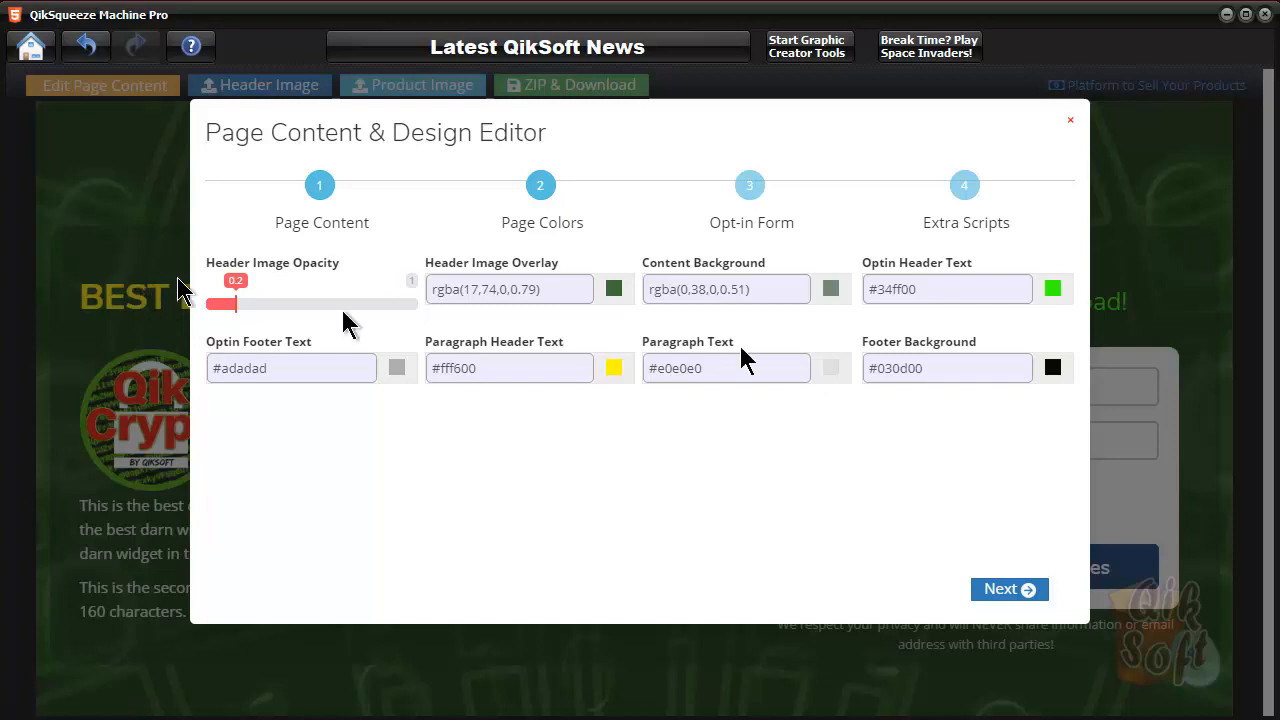
pyautogui.click(831, 290)
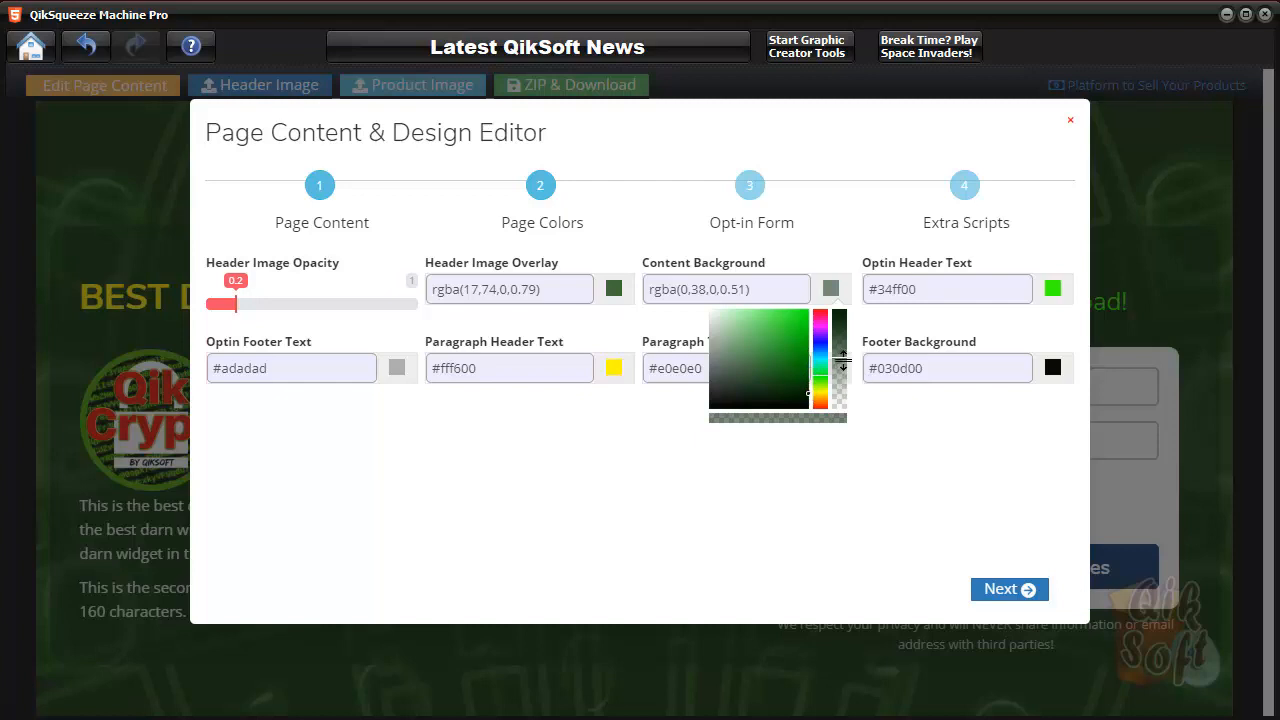
pyautogui.moveTo(839, 355); pyautogui.dragTo(838, 340)
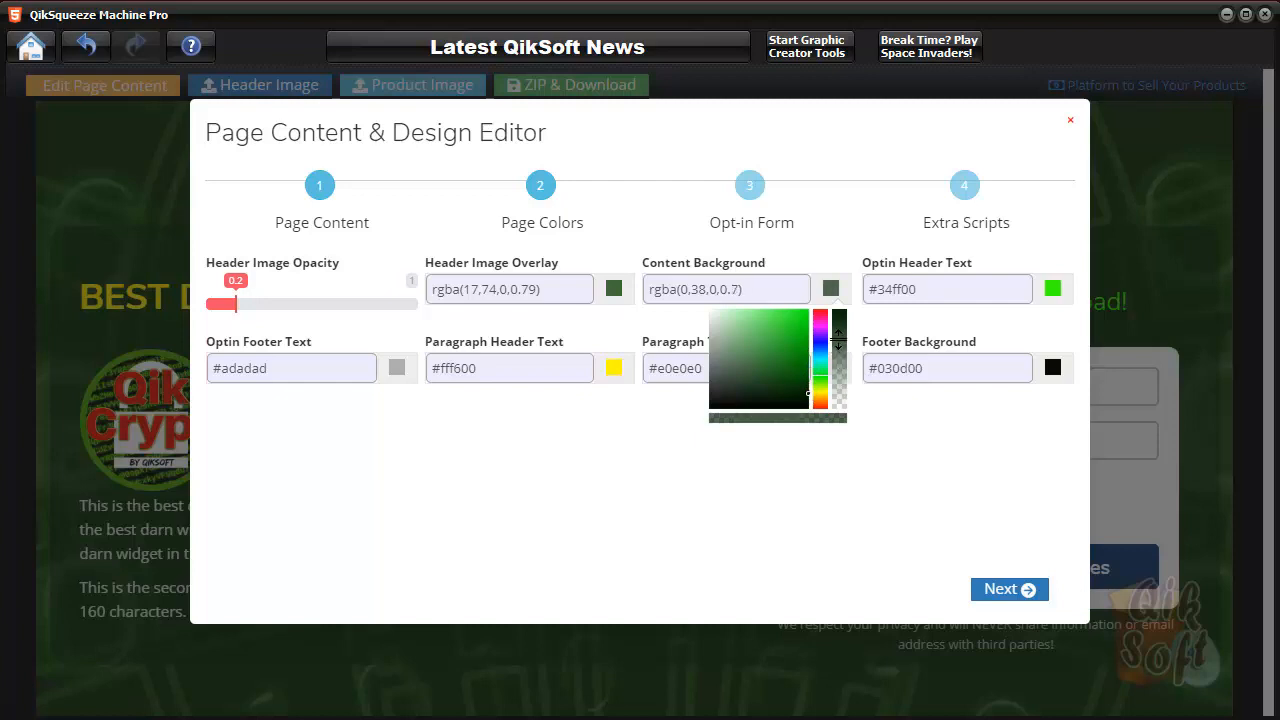
pyautogui.click(934, 531)
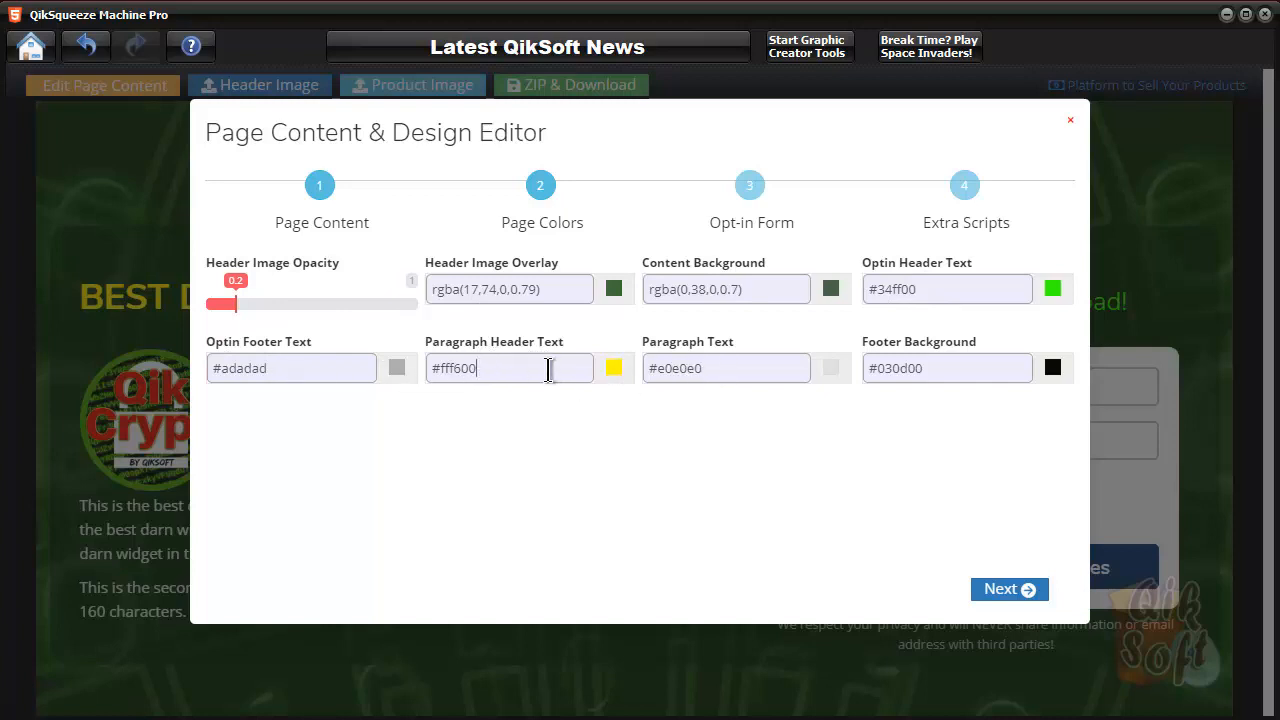
# Step: Go through the paragraph header color, opt-in form and extra scripts settings and update the page
pyautogui.click(614, 372)
pyautogui.click(715, 440)
pyautogui.click(1034, 589)
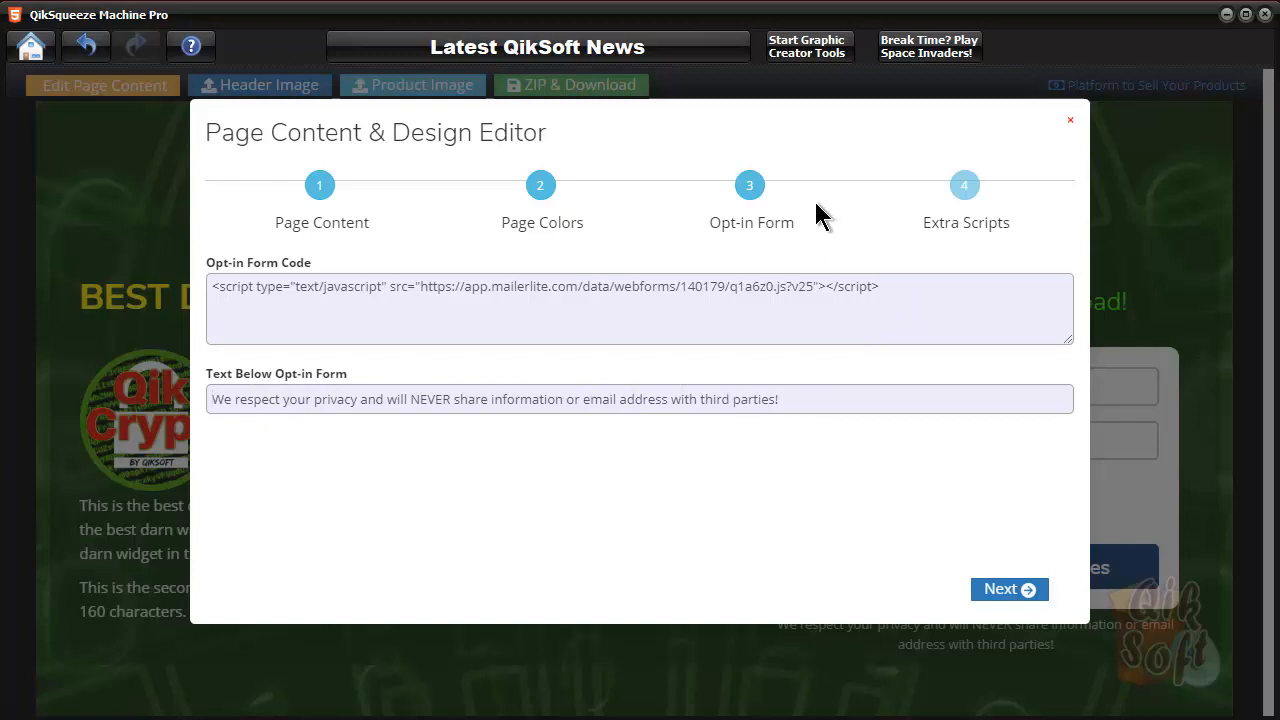
pyautogui.click(1038, 589)
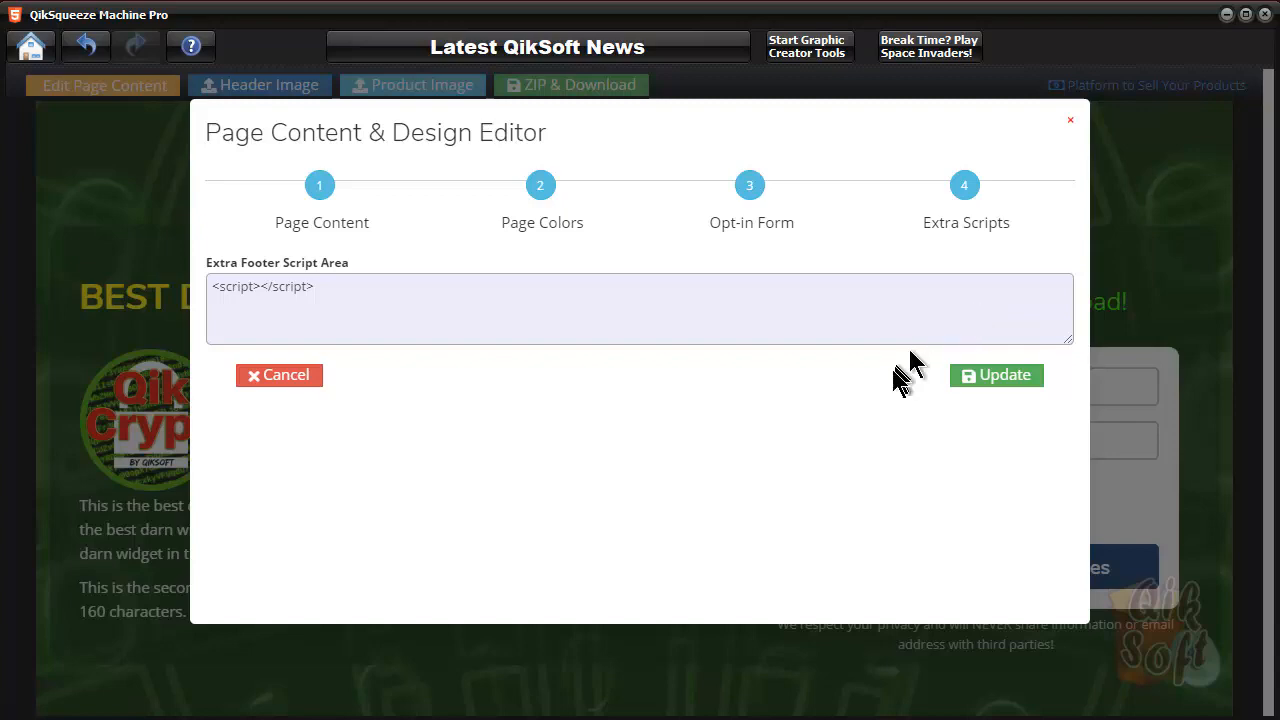
pyautogui.click(1000, 380)
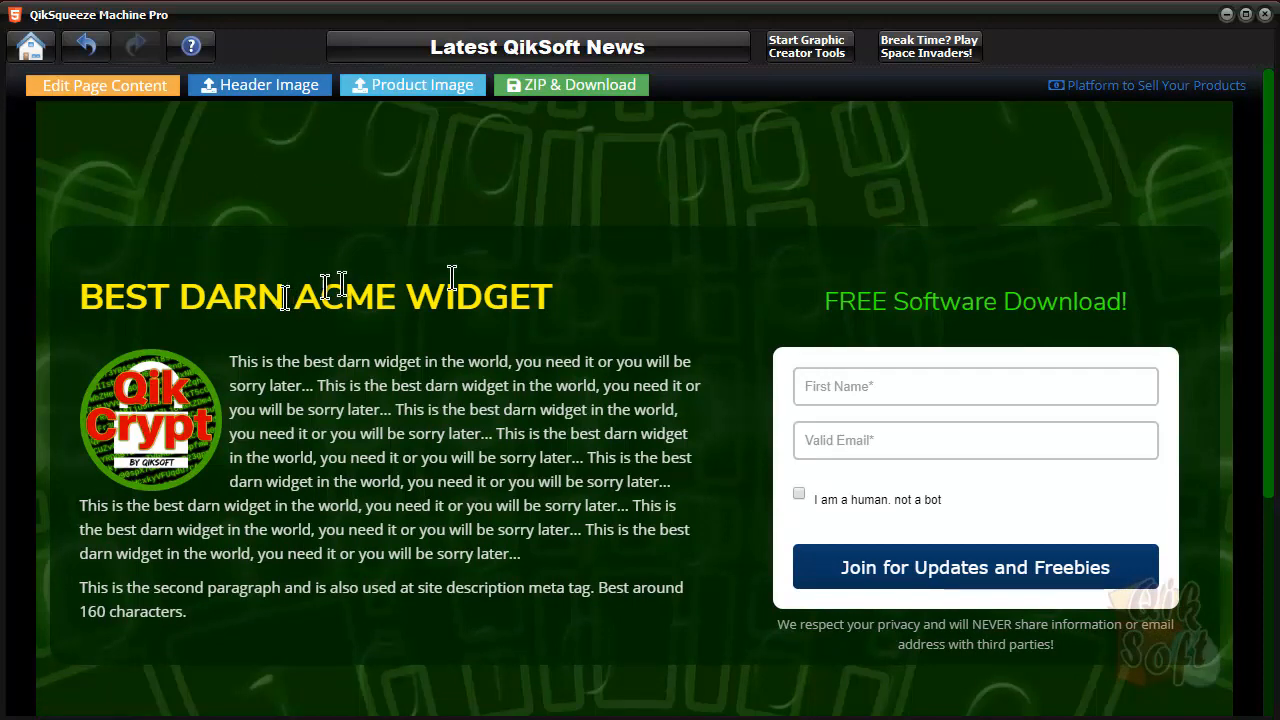
# Step: Reopen the page color settings and set the header image overlay to blue, rgba(22,0,255,0.79)
pyautogui.click(143, 93)
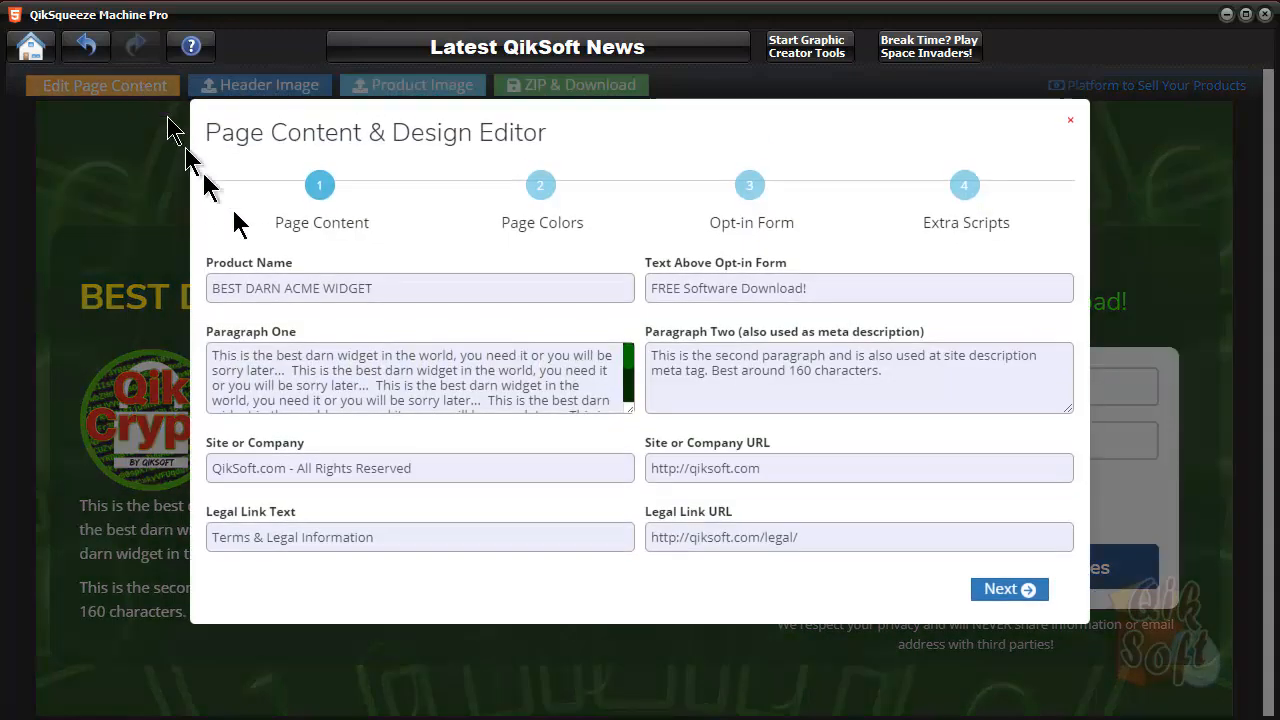
pyautogui.click(1003, 590)
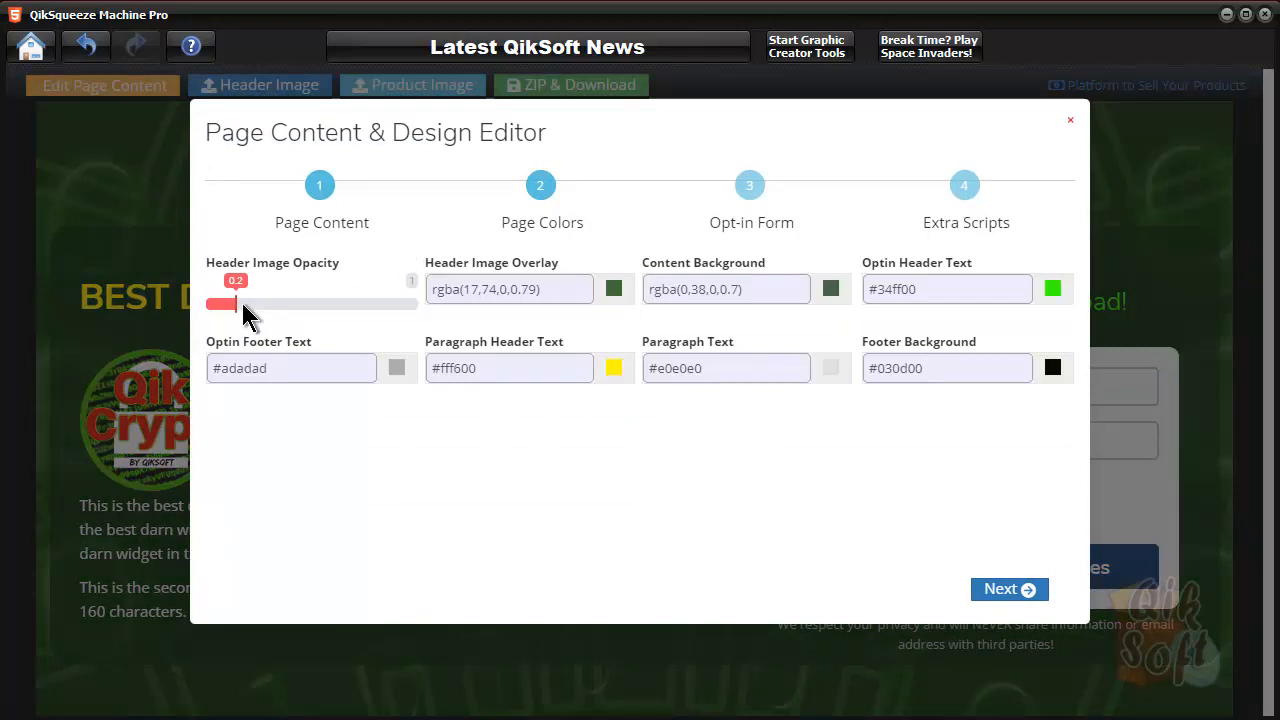
pyautogui.click(613, 292)
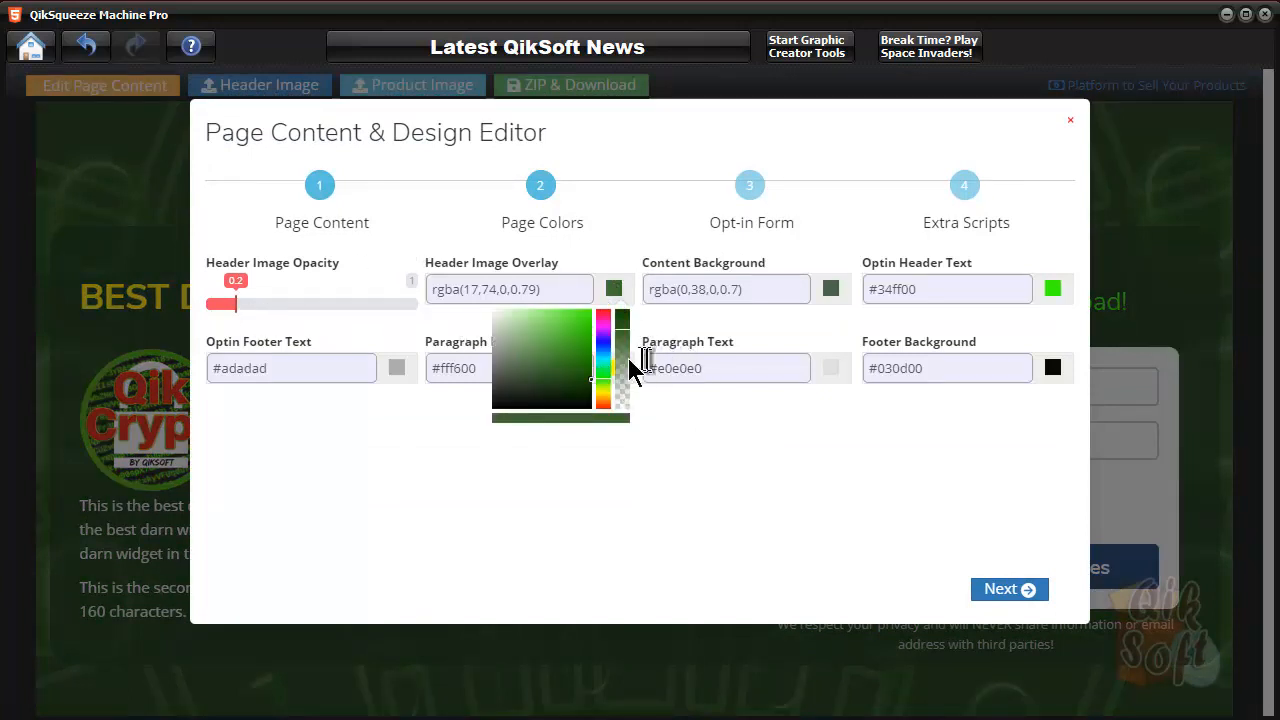
pyautogui.click(604, 345)
pyautogui.click(604, 341)
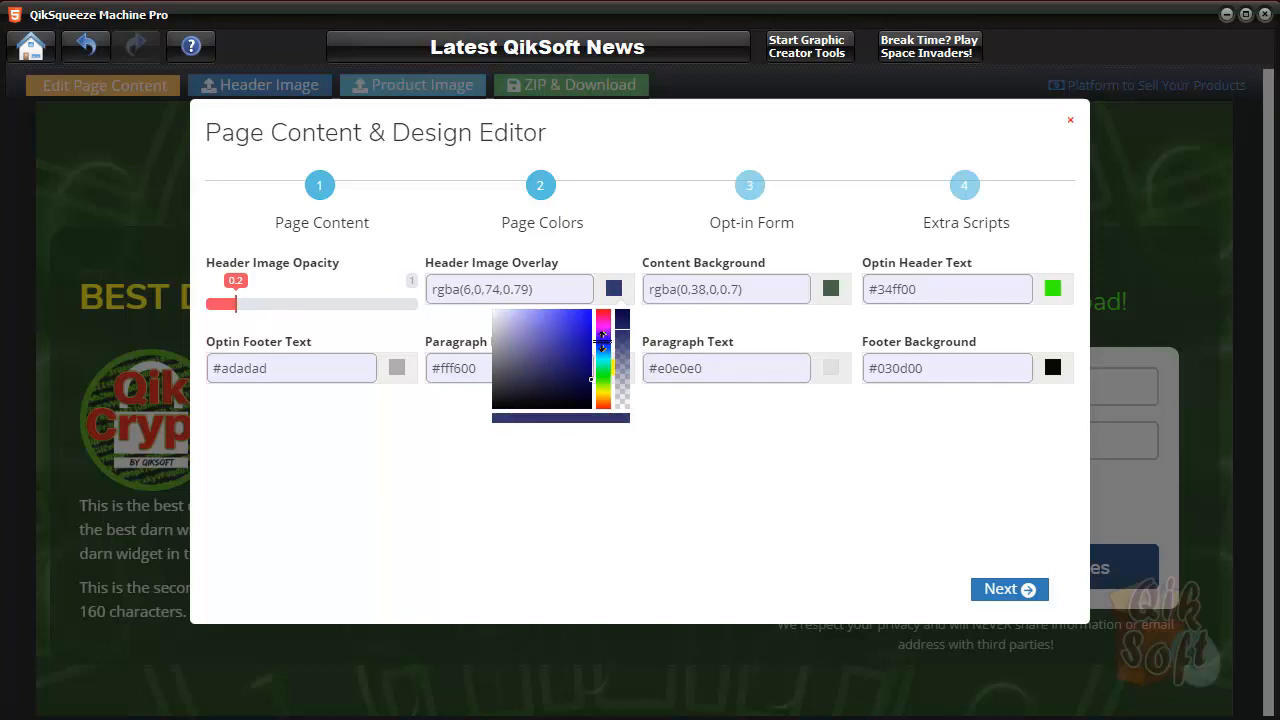
pyautogui.moveTo(575, 331); pyautogui.dragTo(610, 307)
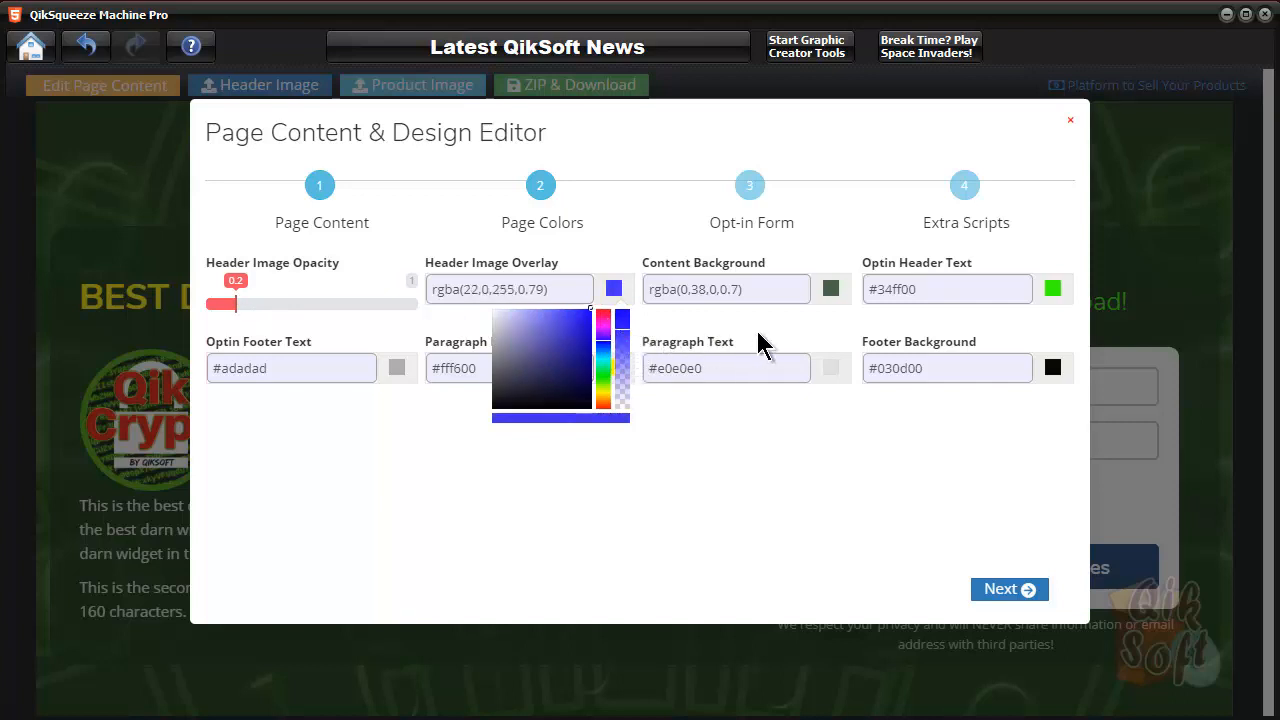
pyautogui.click(800, 334)
# Step: Set the content background to red, rgba(255,0,0,0.7), and update the page
pyautogui.click(831, 291)
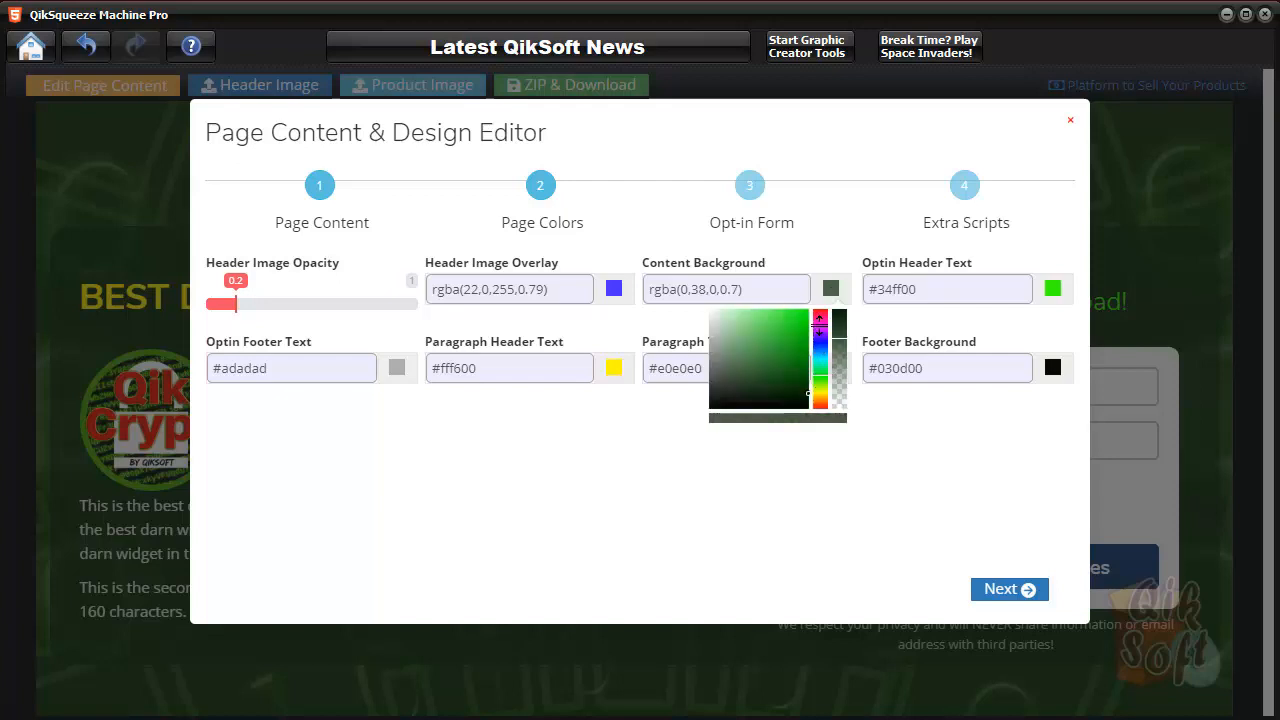
pyautogui.moveTo(820, 318); pyautogui.dragTo(819, 308)
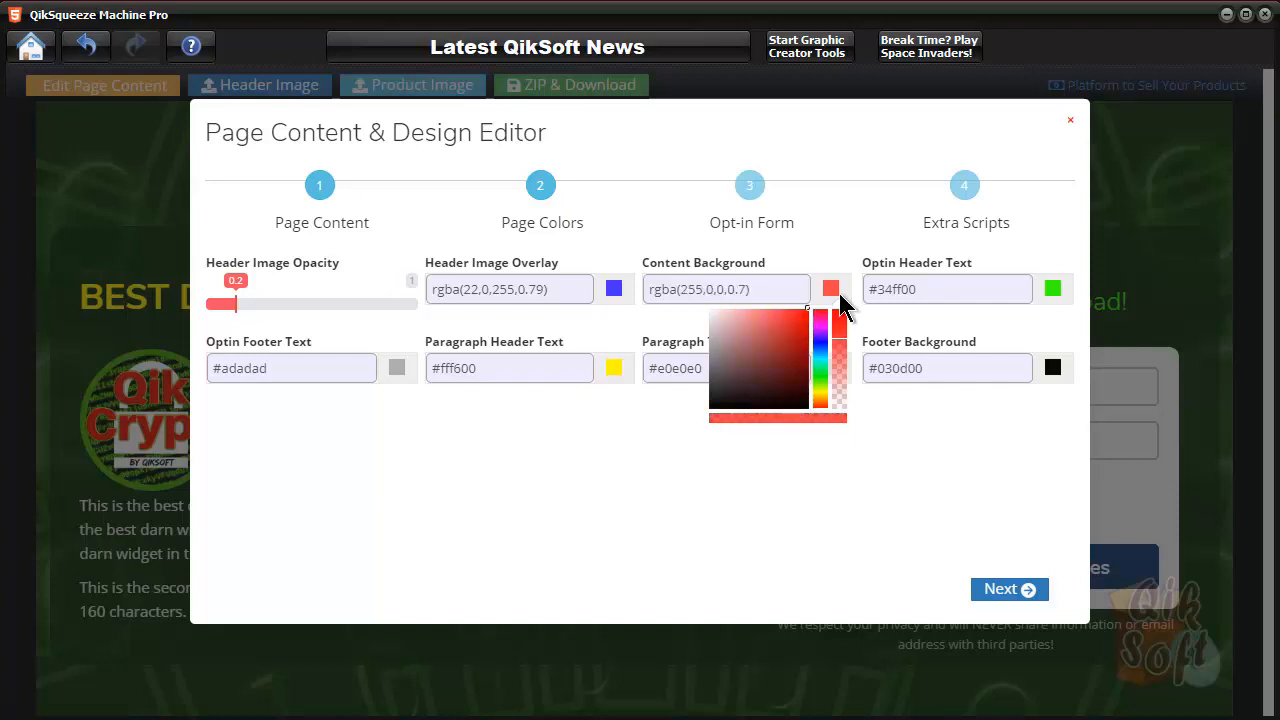
pyautogui.click(901, 462)
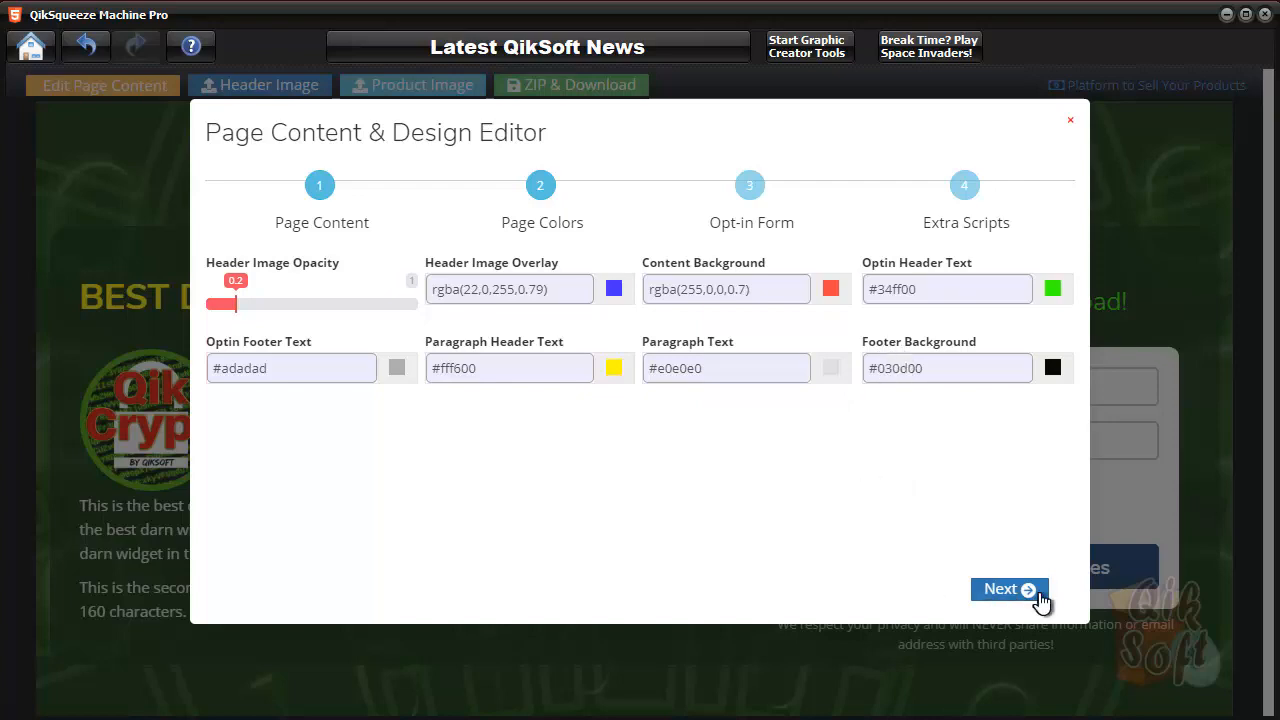
pyautogui.click(1024, 590)
pyautogui.click(1024, 590)
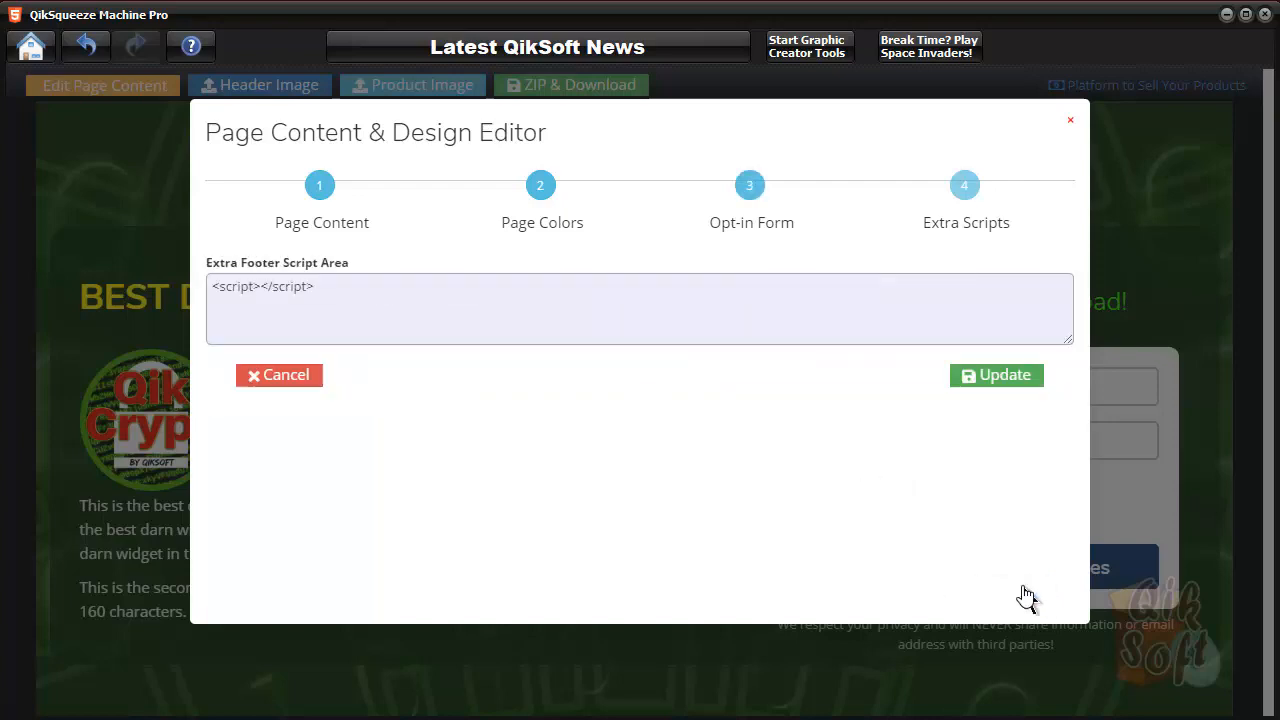
pyautogui.click(1020, 386)
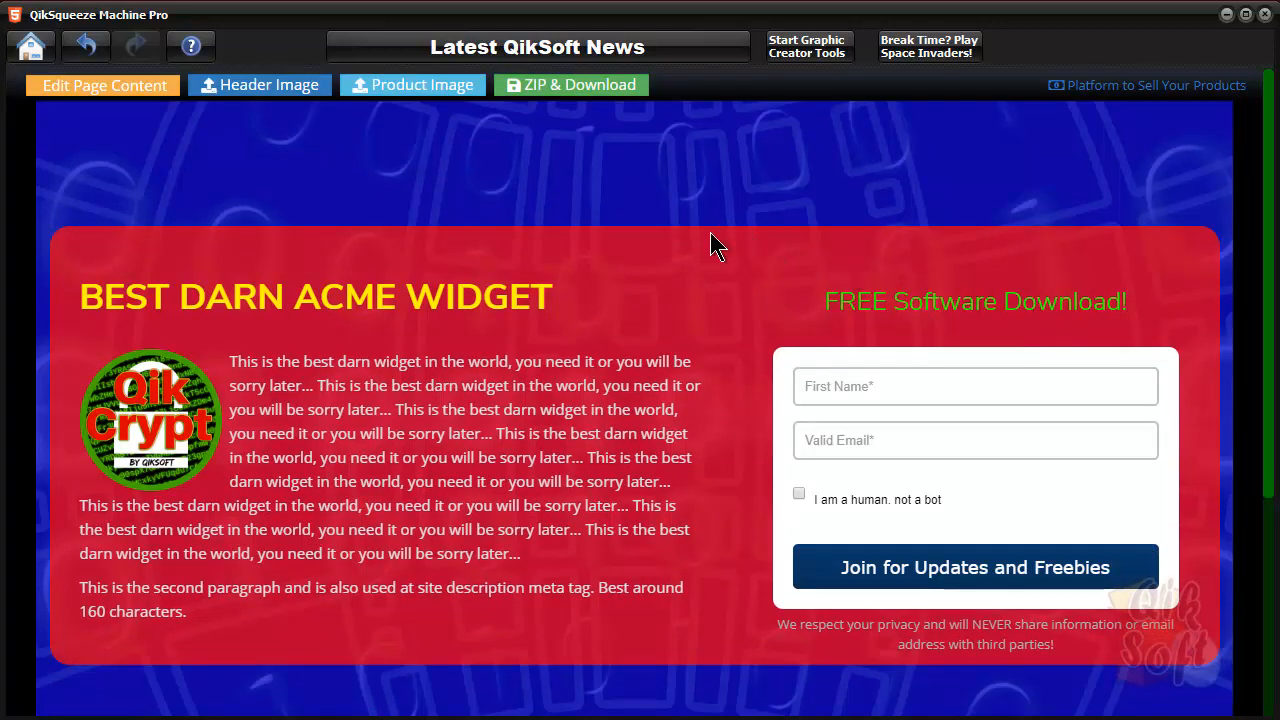
# Step: Inspect the recolored squeeze page from its header down to the footer
pyautogui.scroll(-3, 695, 305)
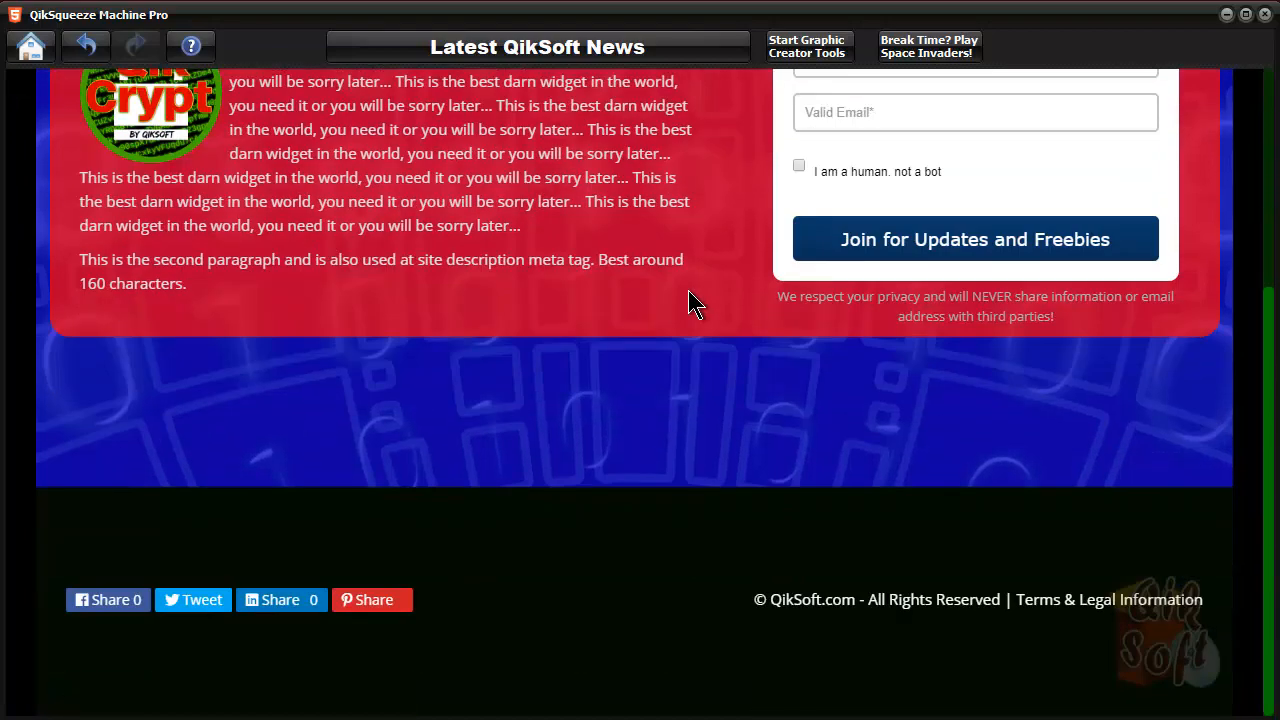
pyautogui.scroll(3, 695, 305)
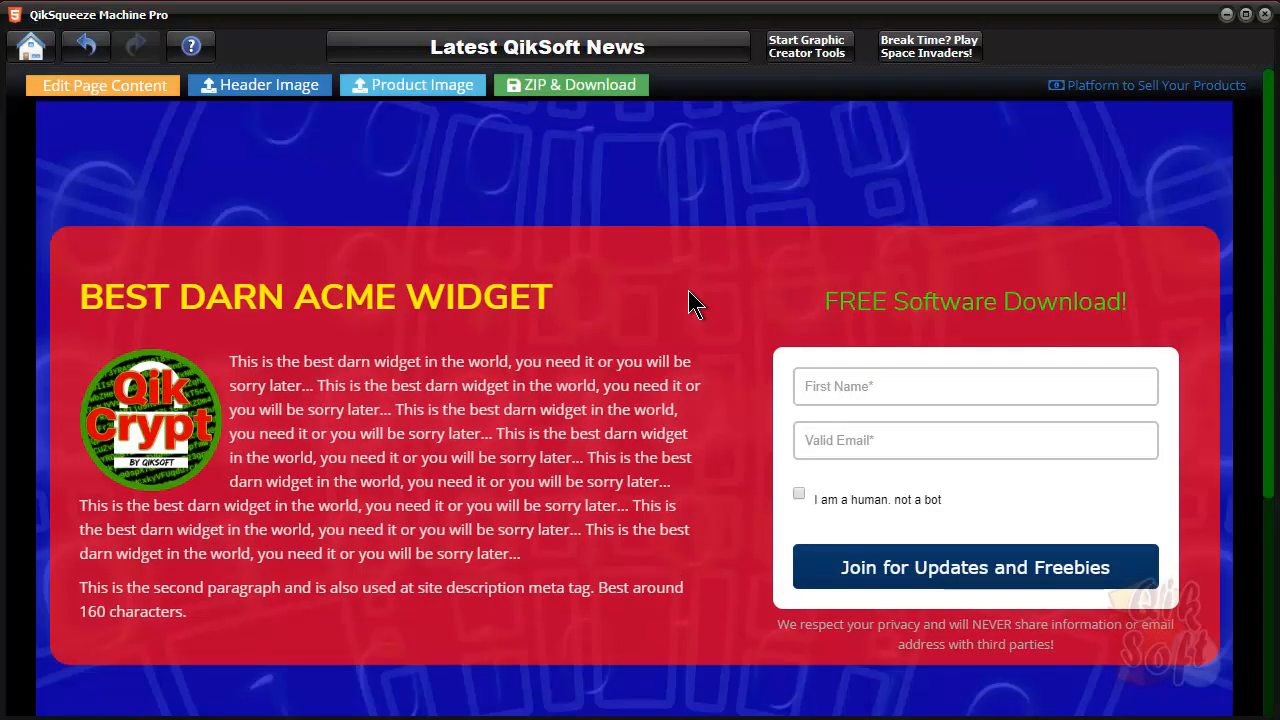
pyautogui.scroll(-3, 695, 305)
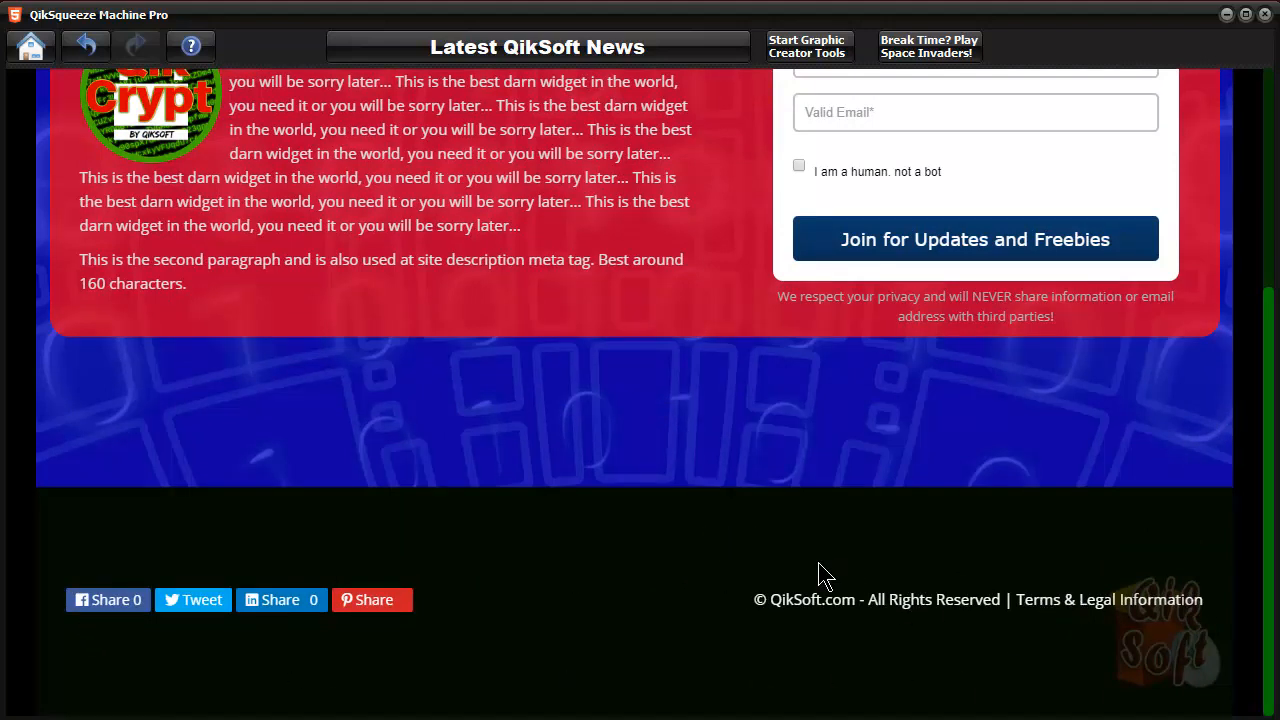
pyautogui.scroll(3, 818, 575)
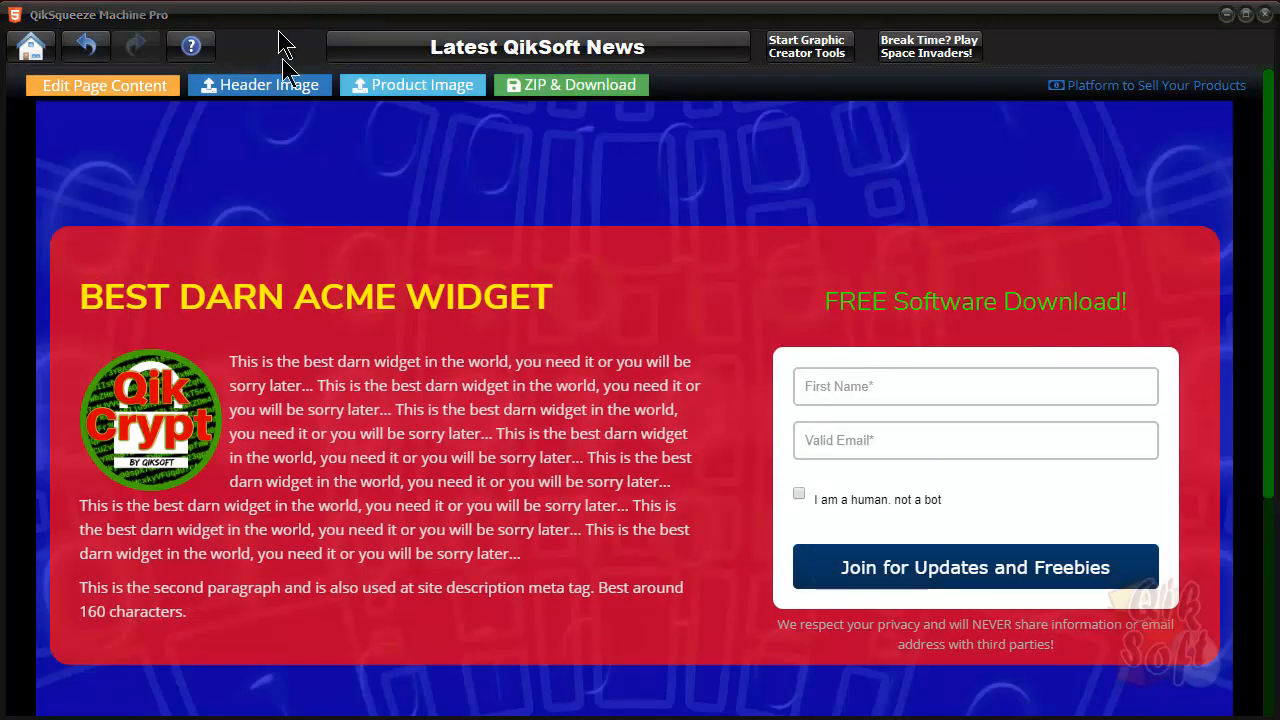
# Step: View the options for replacing the header background image and for packaging the page as a ZIP, closing each
pyautogui.click(281, 90)
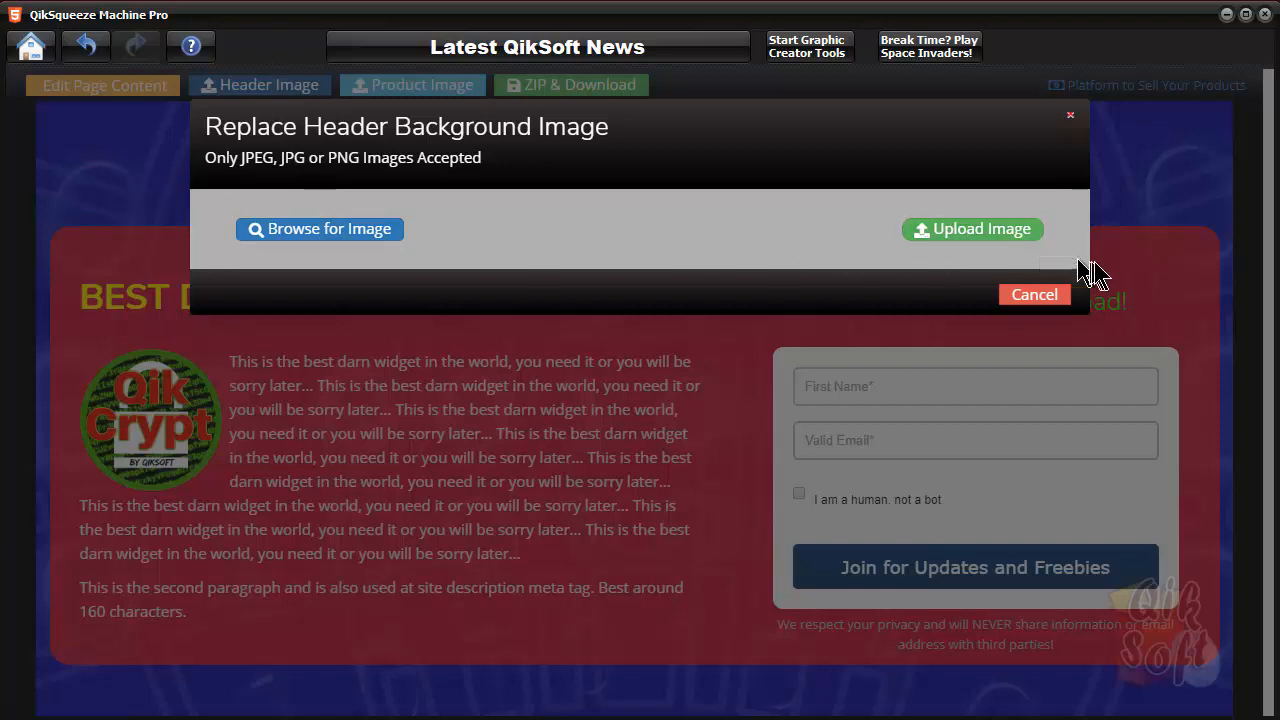
pyautogui.click(1035, 295)
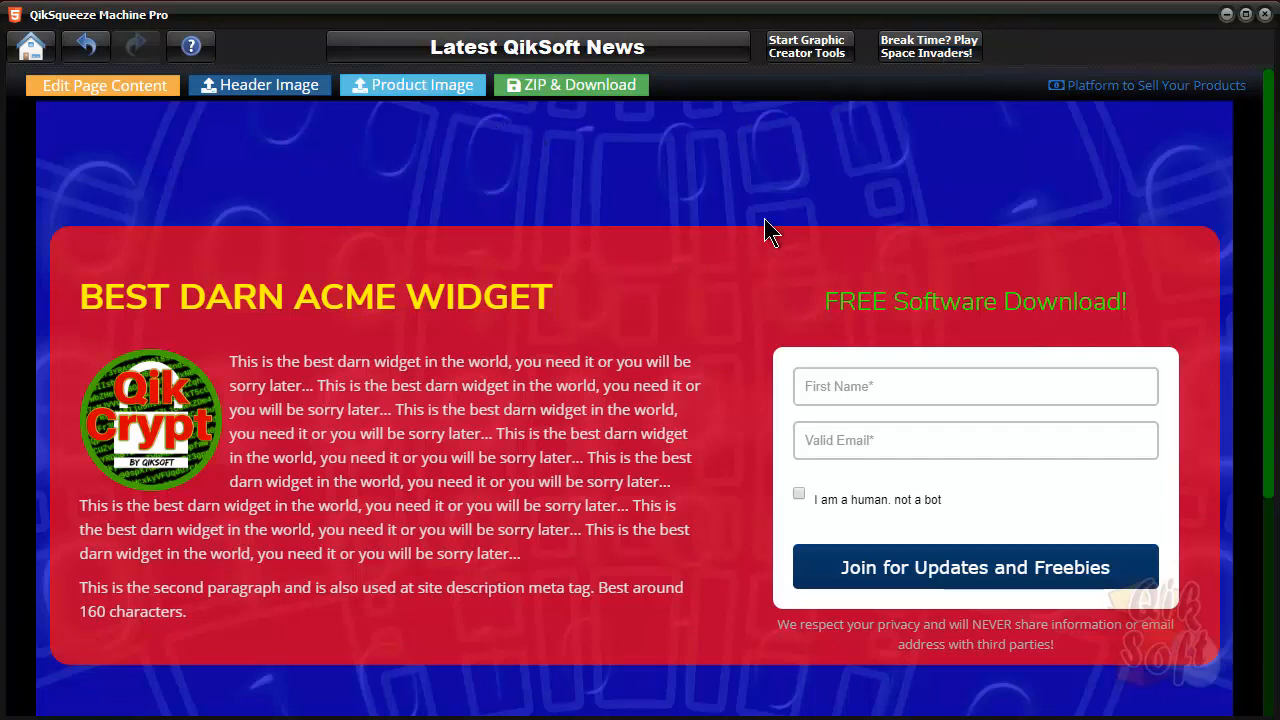
pyautogui.click(604, 96)
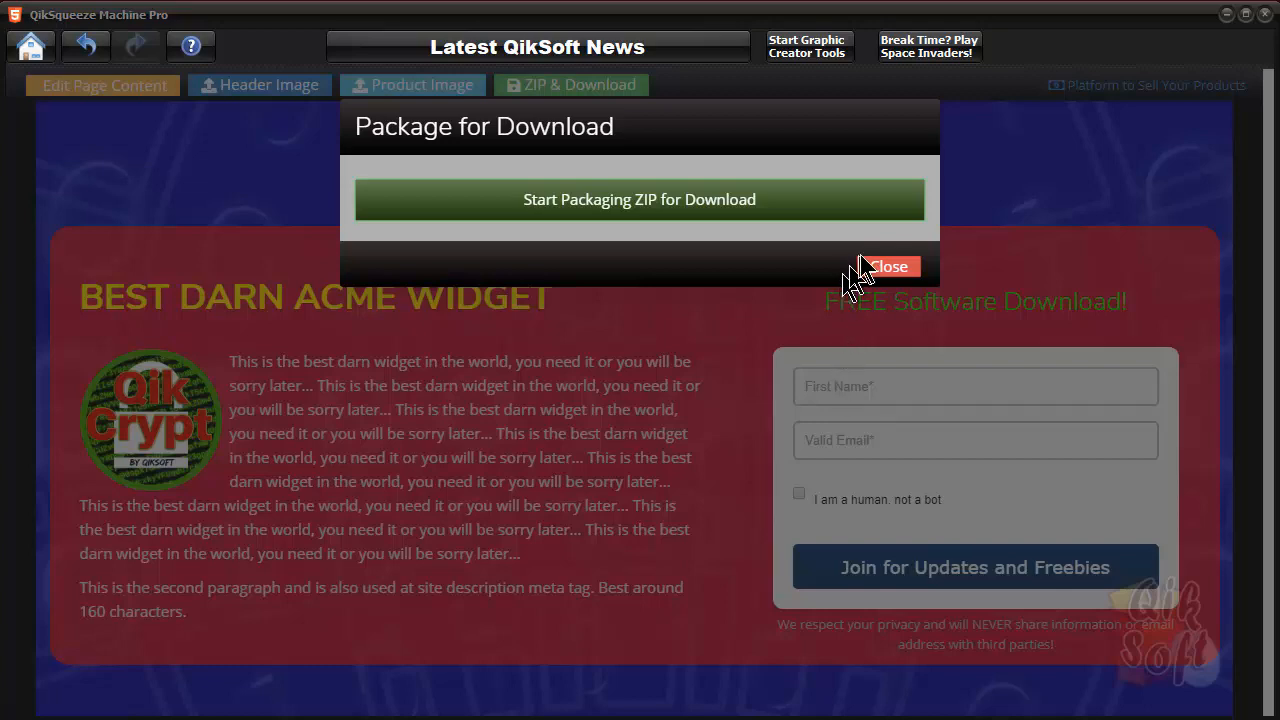
pyautogui.click(889, 268)
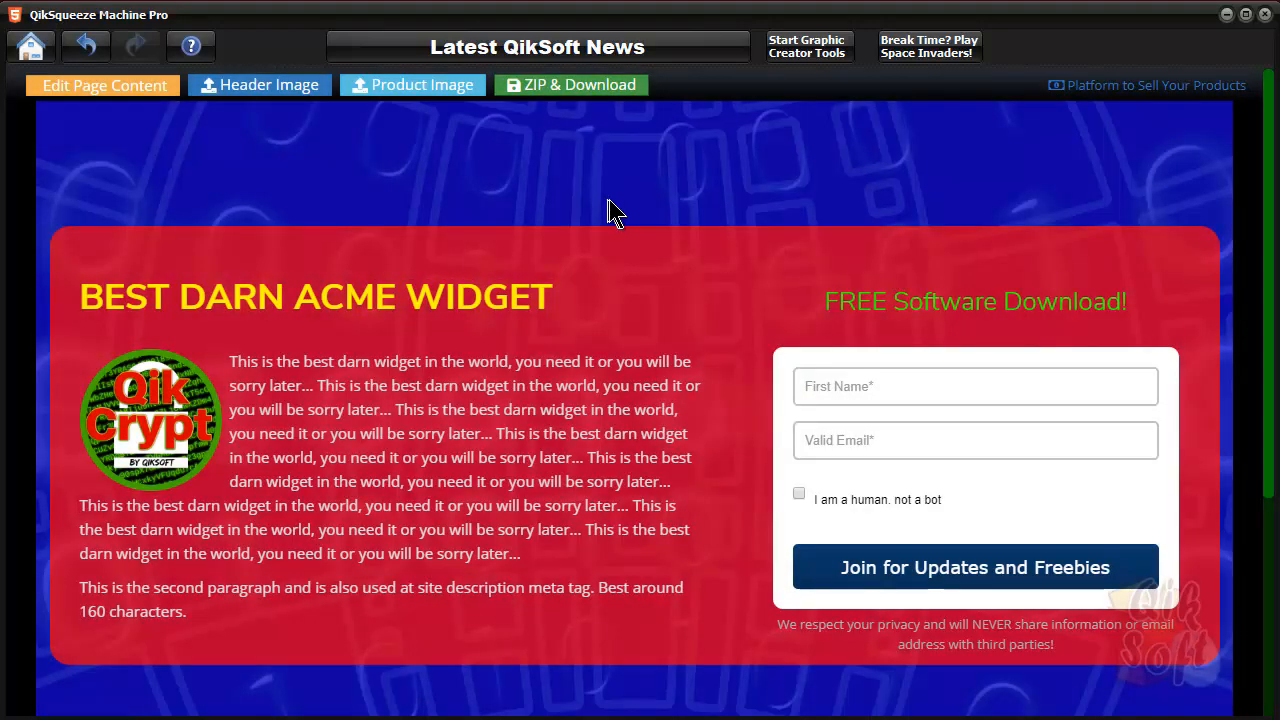
# Step: Return to the home screen, open the Video Squeeze Style One builder and view its video popup
pyautogui.click(35, 47)
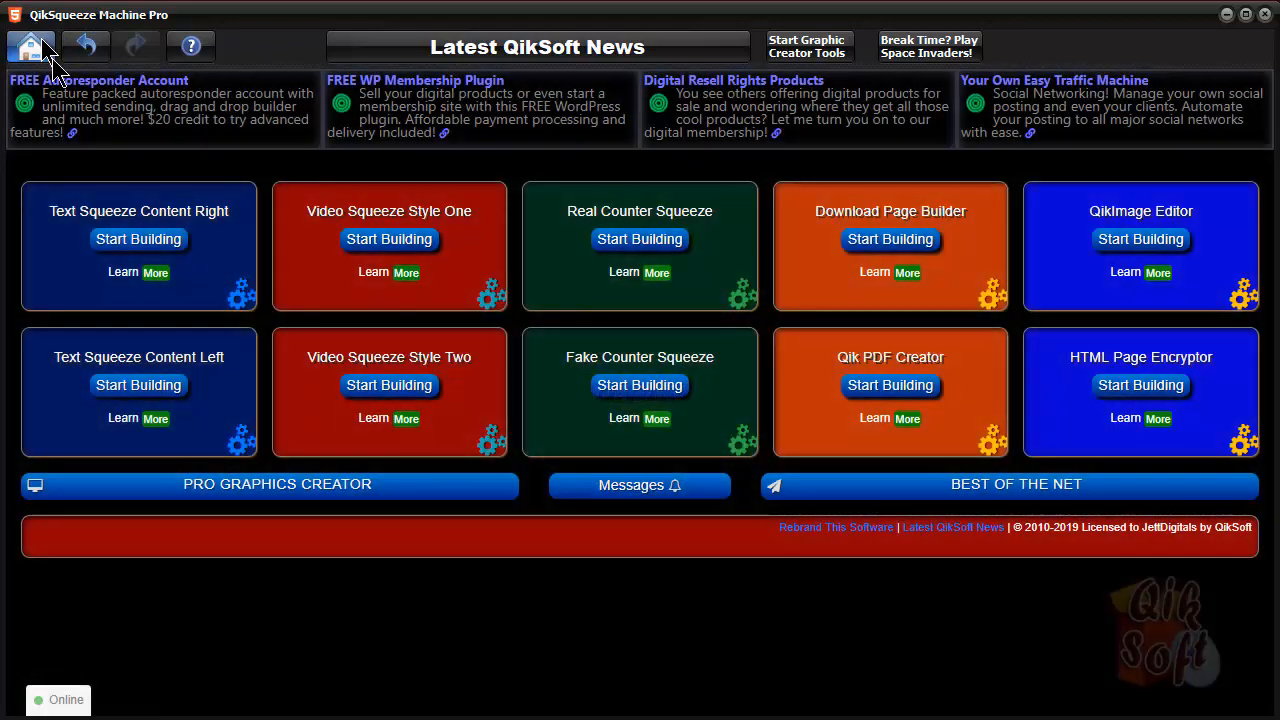
pyautogui.moveTo(390, 243)
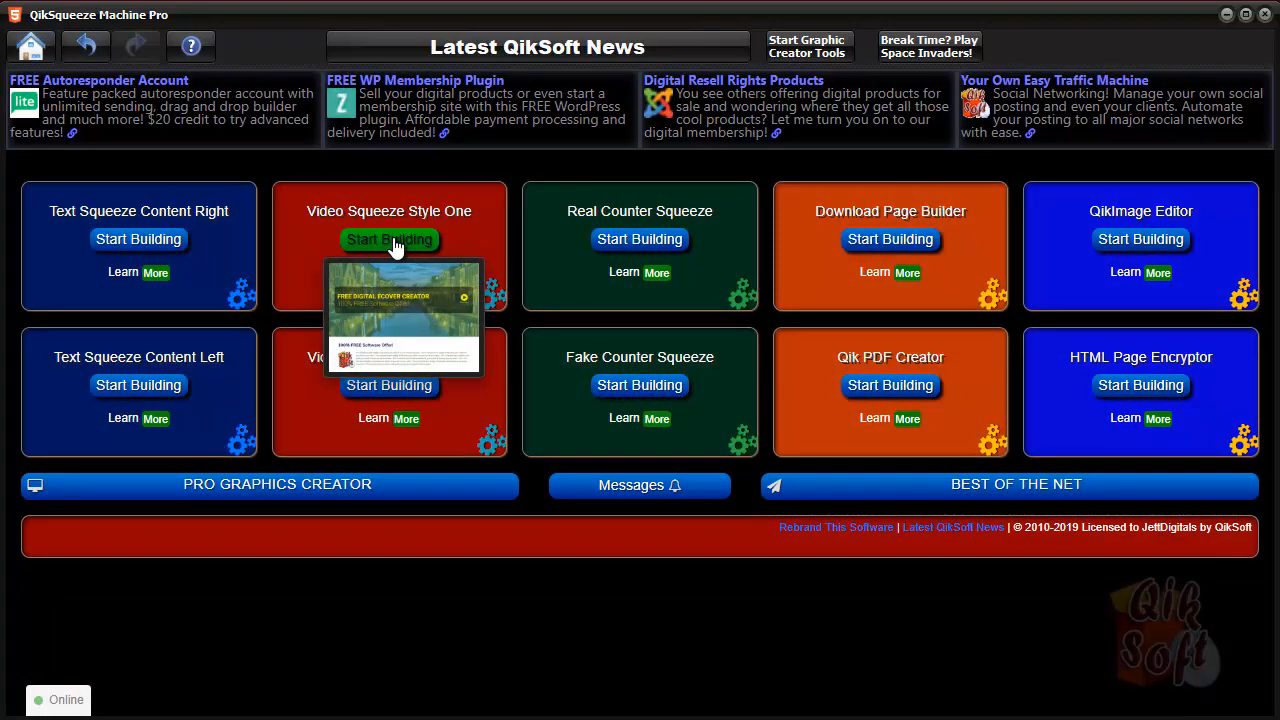
pyautogui.click(392, 242)
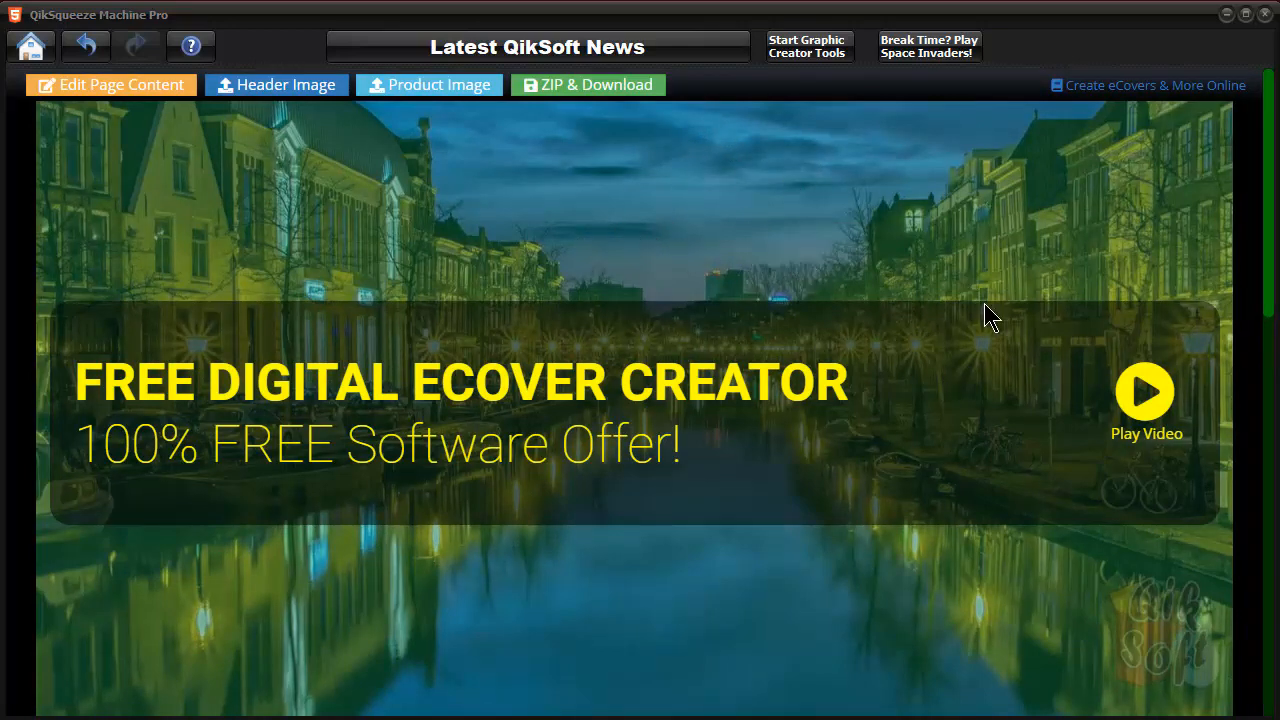
pyautogui.click(1150, 405)
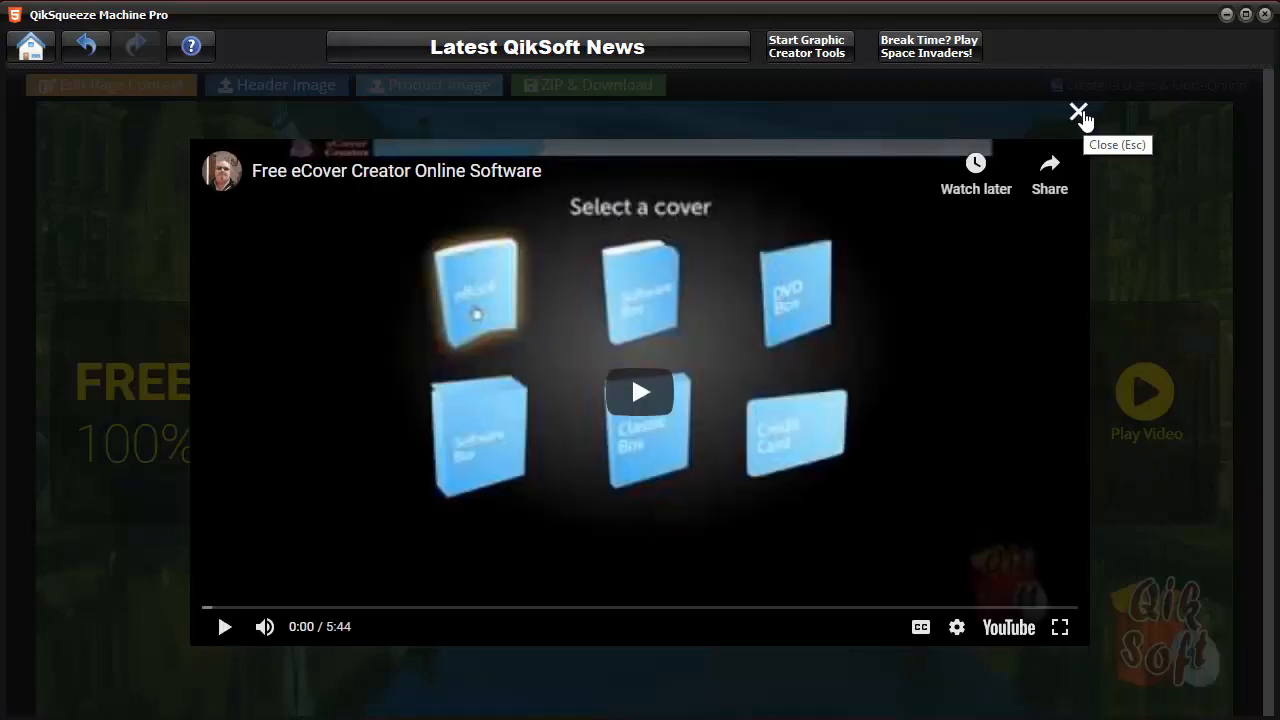
pyautogui.click(1079, 113)
# Step: View the video squeeze template's page content settings, close them and return to the home screen
pyautogui.click(127, 90)
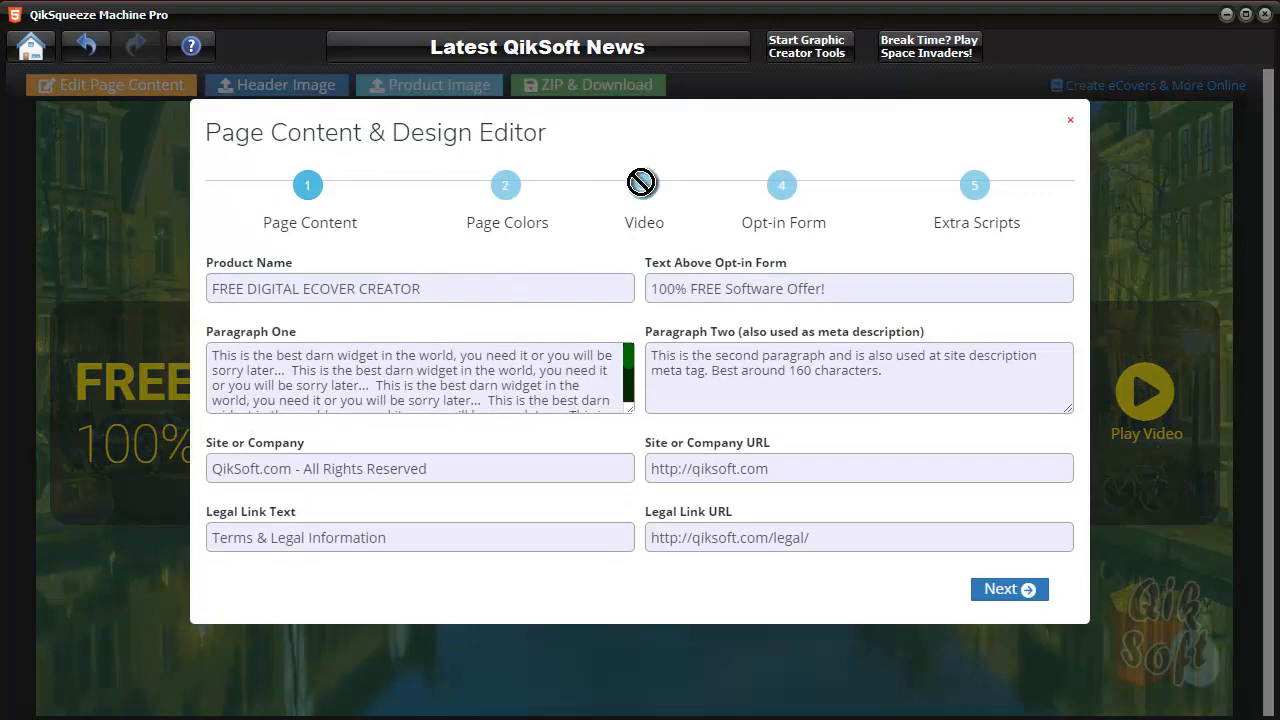
pyautogui.click(1071, 125)
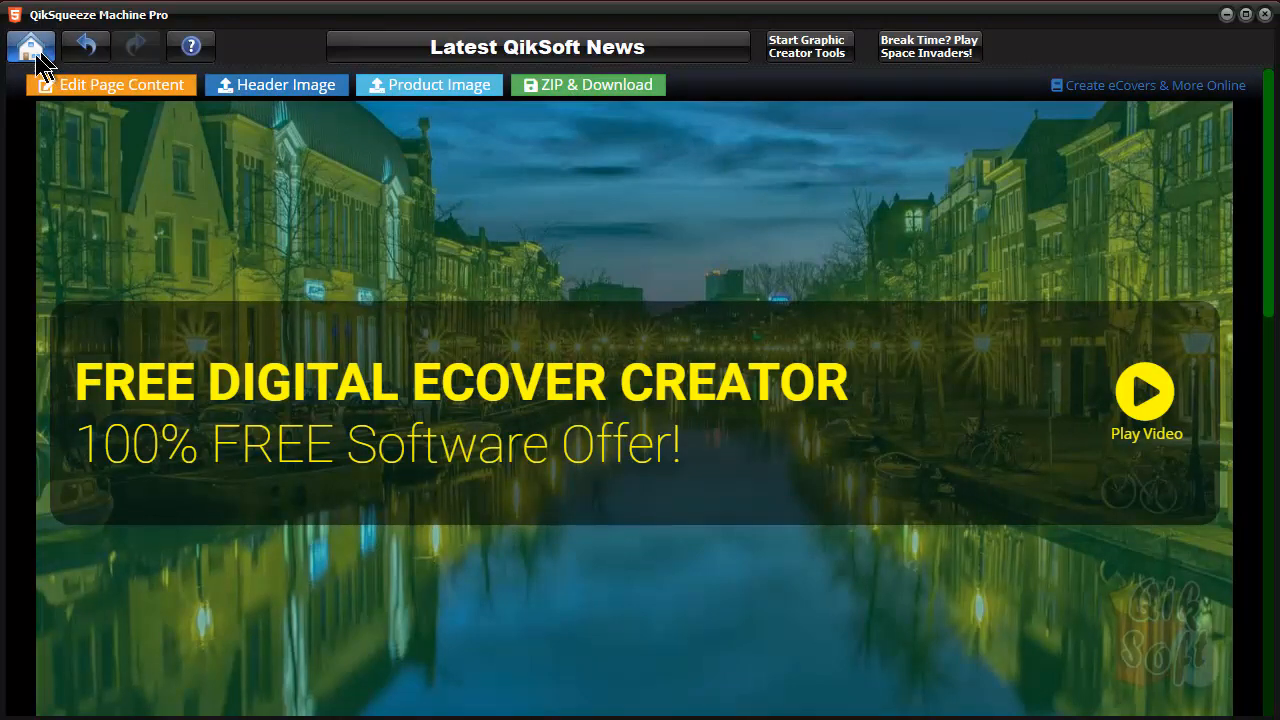
pyautogui.click(31, 46)
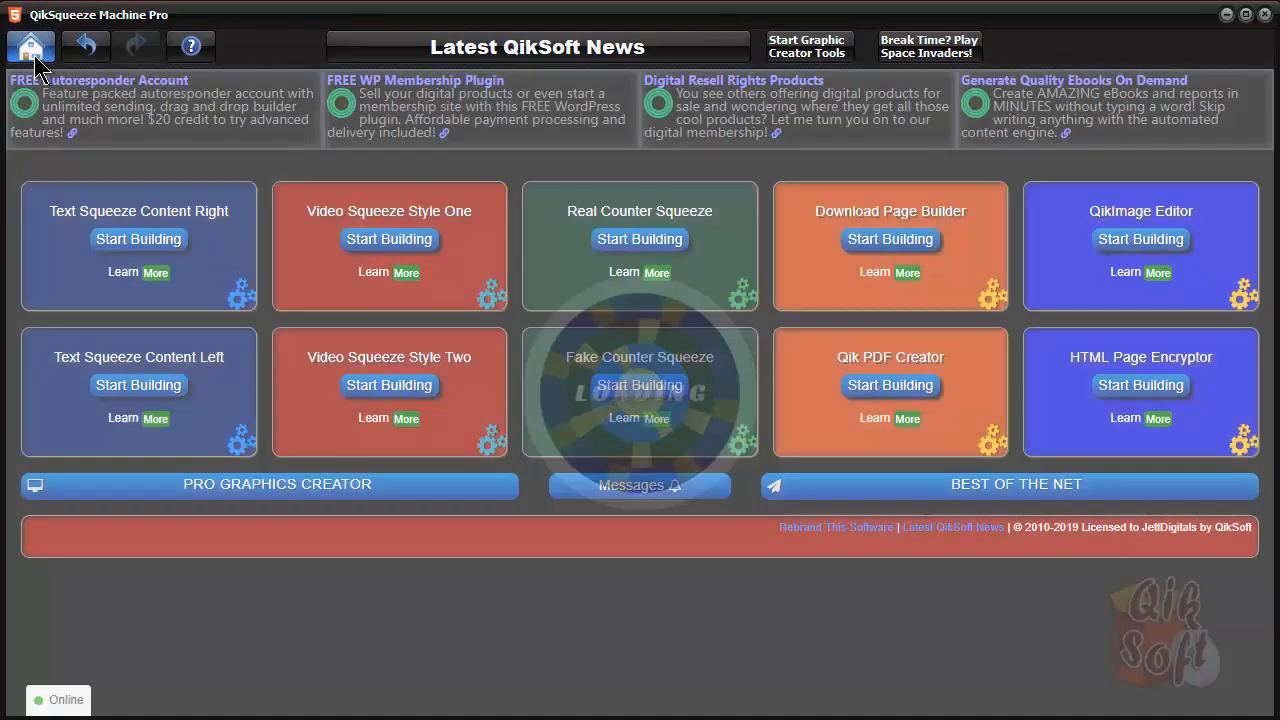